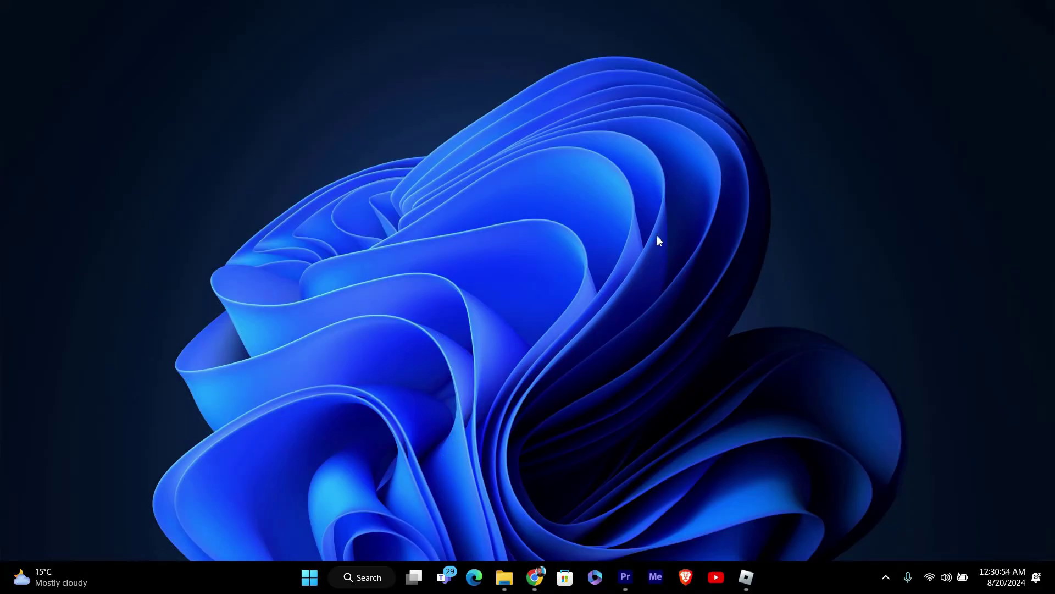
# Run an automatic driver search for Intel UHD Graphics 620 in Device Manager, confirming the best driver is installed.
pyautogui.rightClick(310, 576)
pyautogui.click(283, 278)
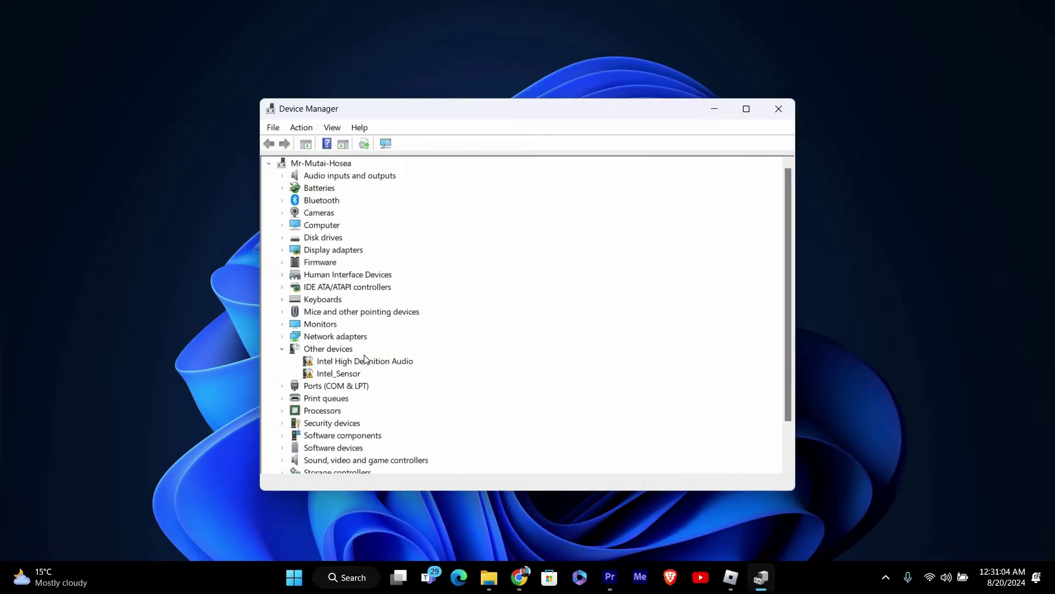
pyautogui.doubleClick(330, 249)
pyautogui.rightClick(346, 262)
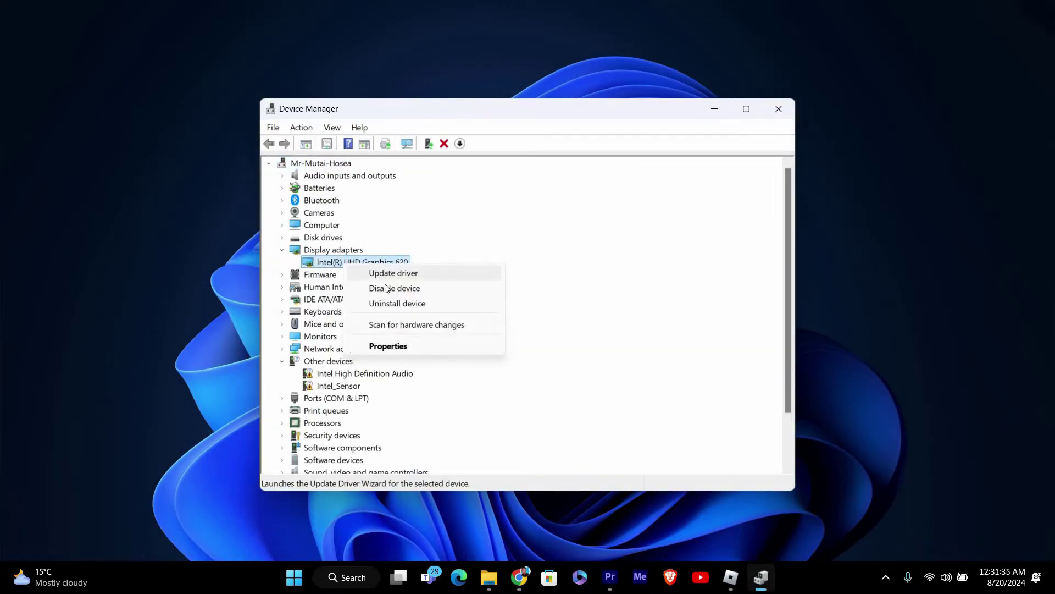
pyautogui.click(393, 275)
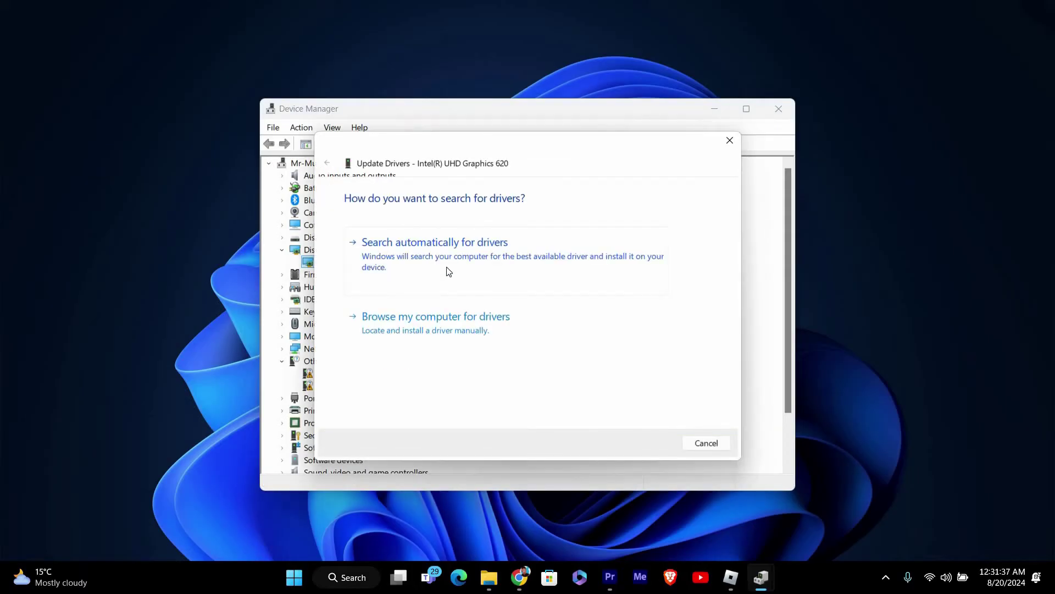
pyautogui.click(448, 271)
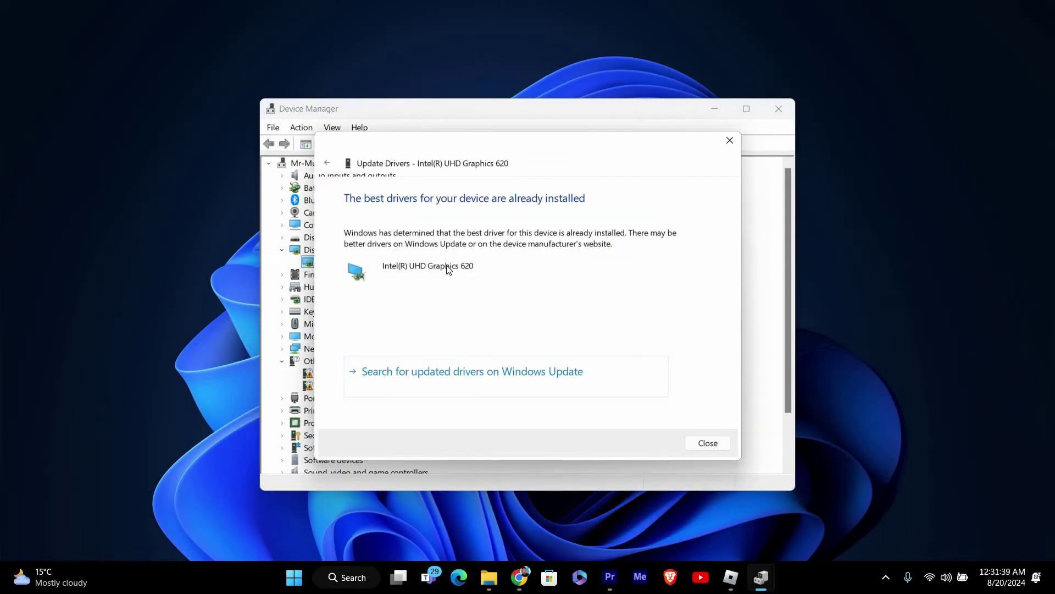
pyautogui.click(706, 443)
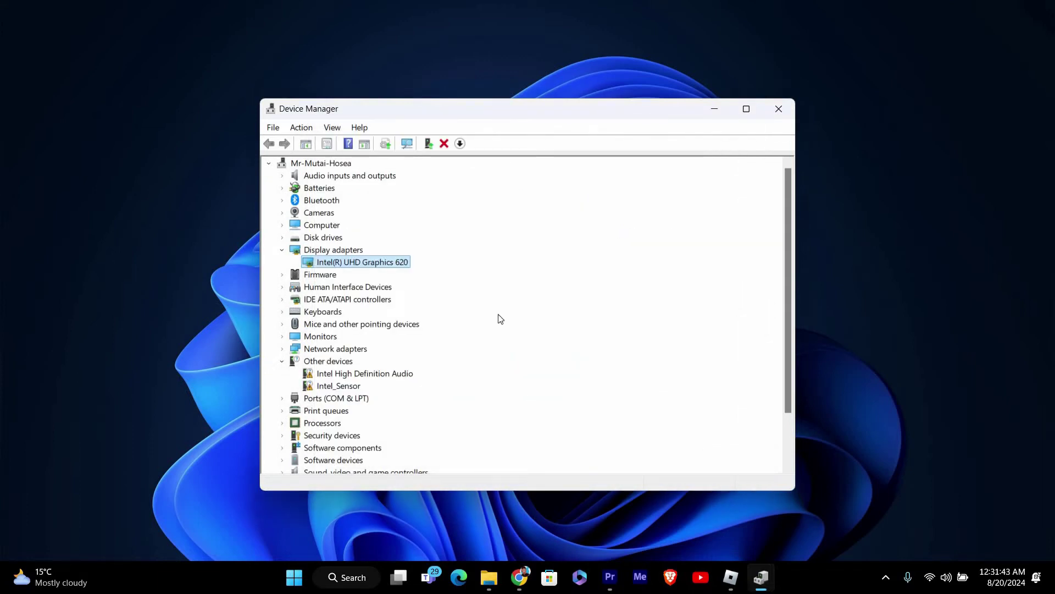
# Close Device Manager, check that Windows Update reports the PC up to date, then minimize Settings.
pyautogui.click(778, 108)
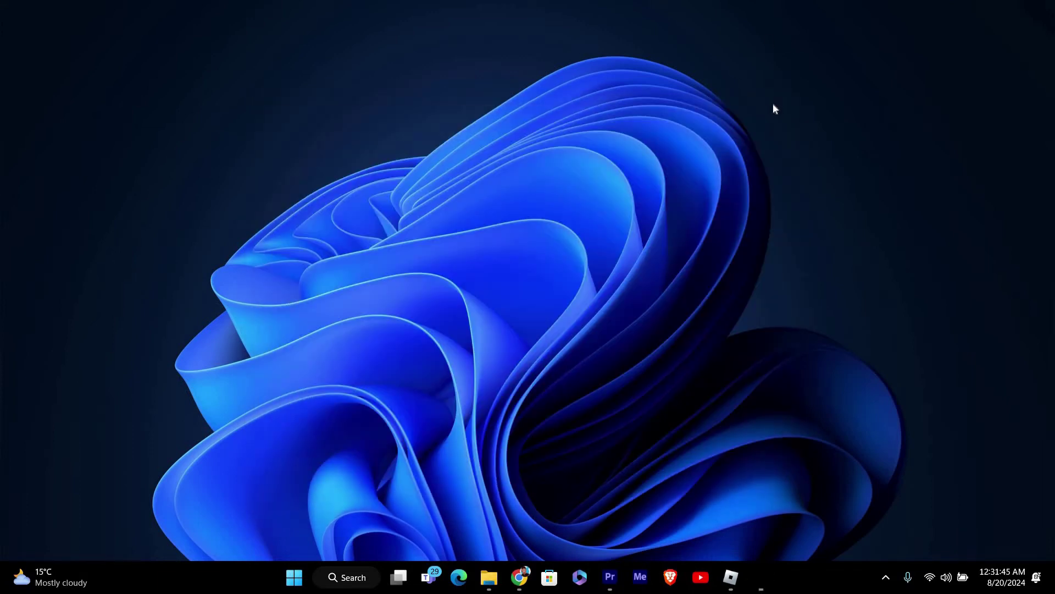
pyautogui.click(310, 576)
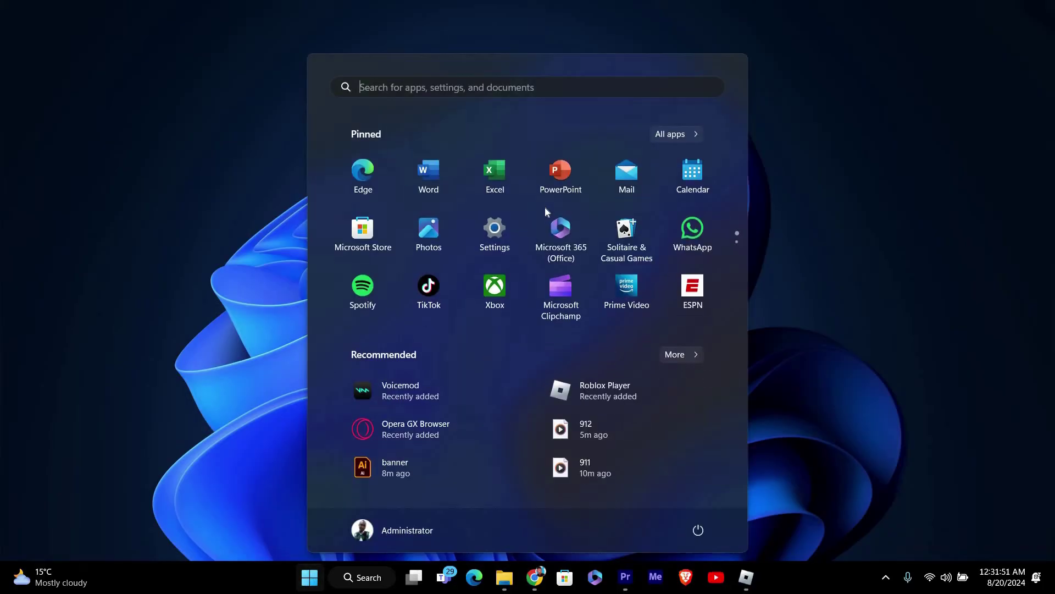
pyautogui.click(493, 234)
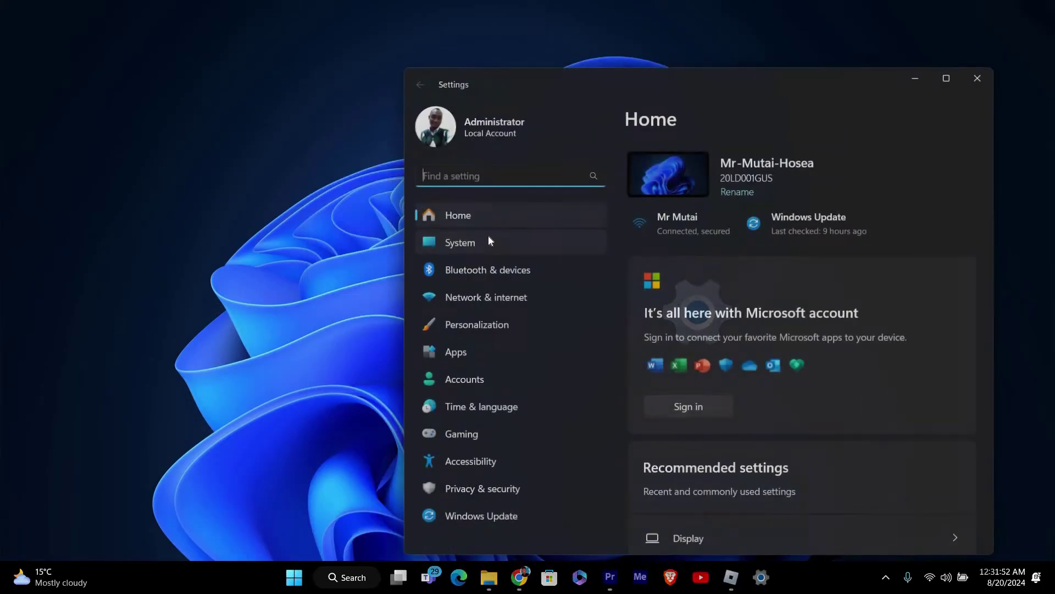
pyautogui.click(494, 516)
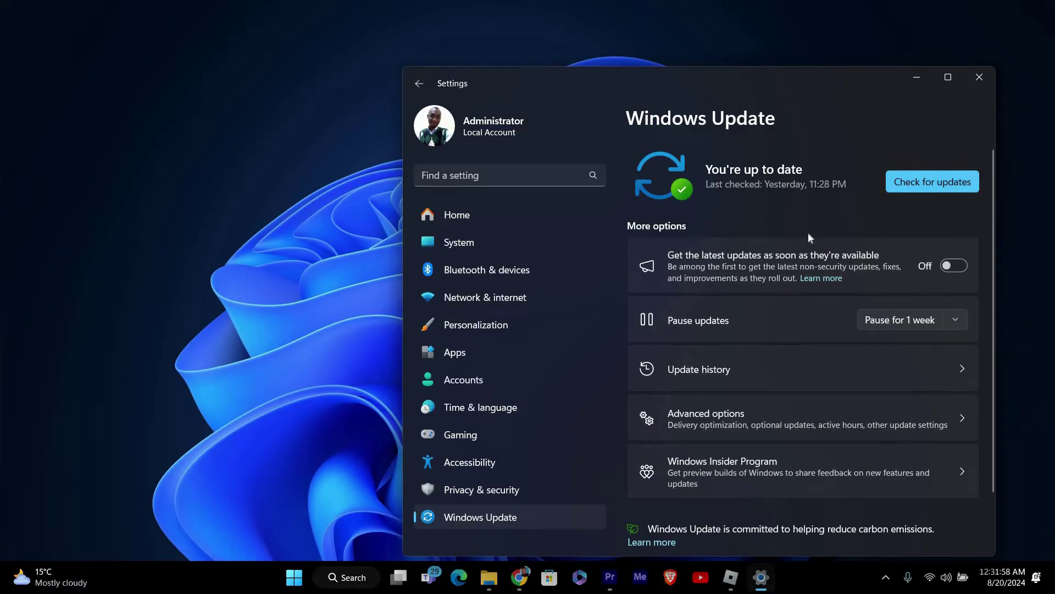
pyautogui.click(916, 77)
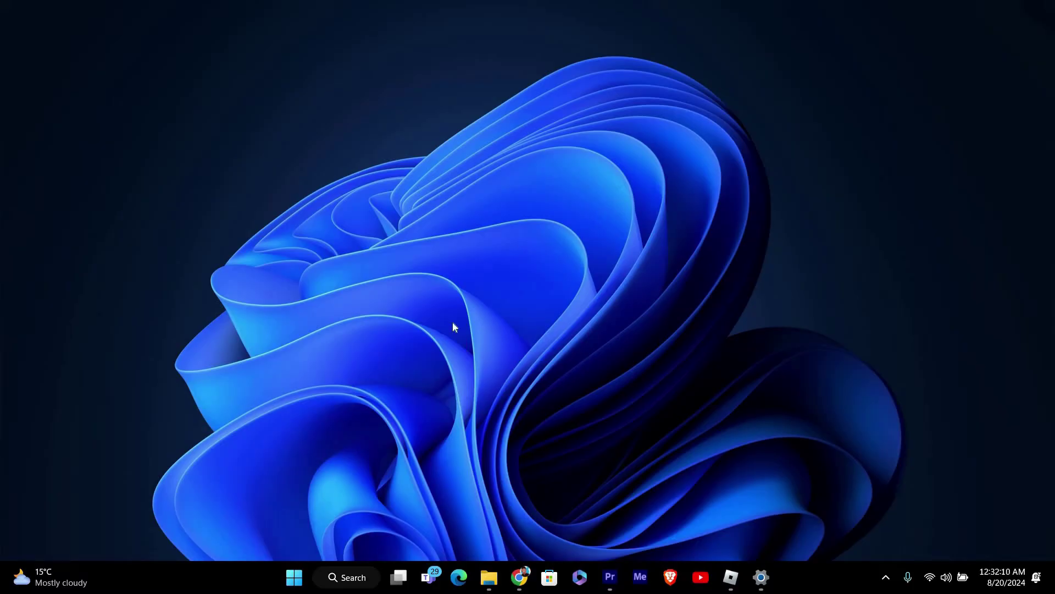
# Run sfc /scannow in an administrator Command Prompt until verification reaches 3%.
pyautogui.click(294, 577)
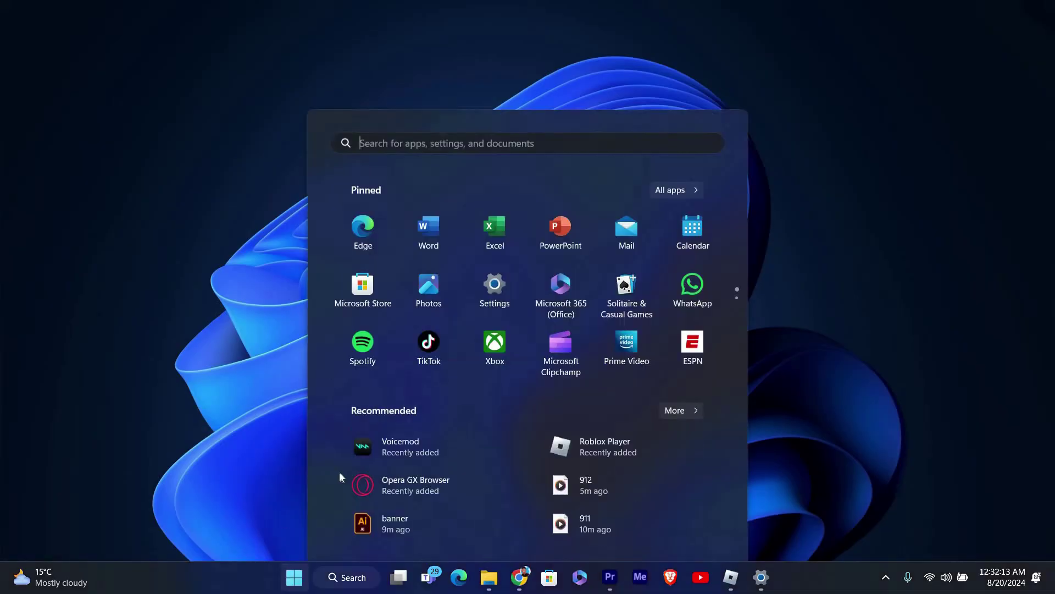
pyautogui.press('super')
pyautogui.press('super')
pyautogui.write('cmd')
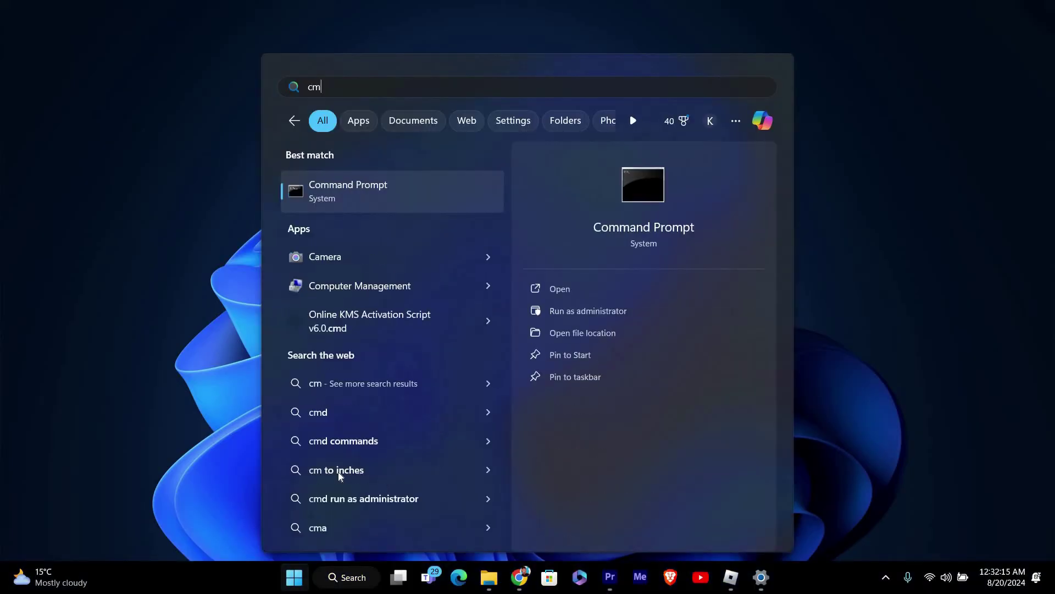
pyautogui.rightClick(355, 191)
pyautogui.click(382, 217)
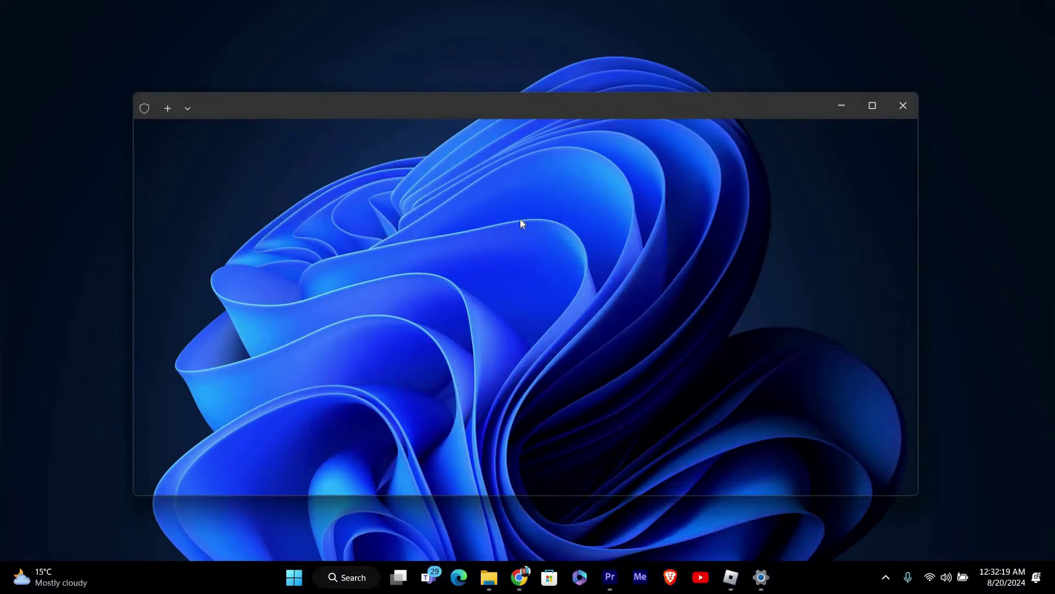
pyautogui.write('sfc /scannow')
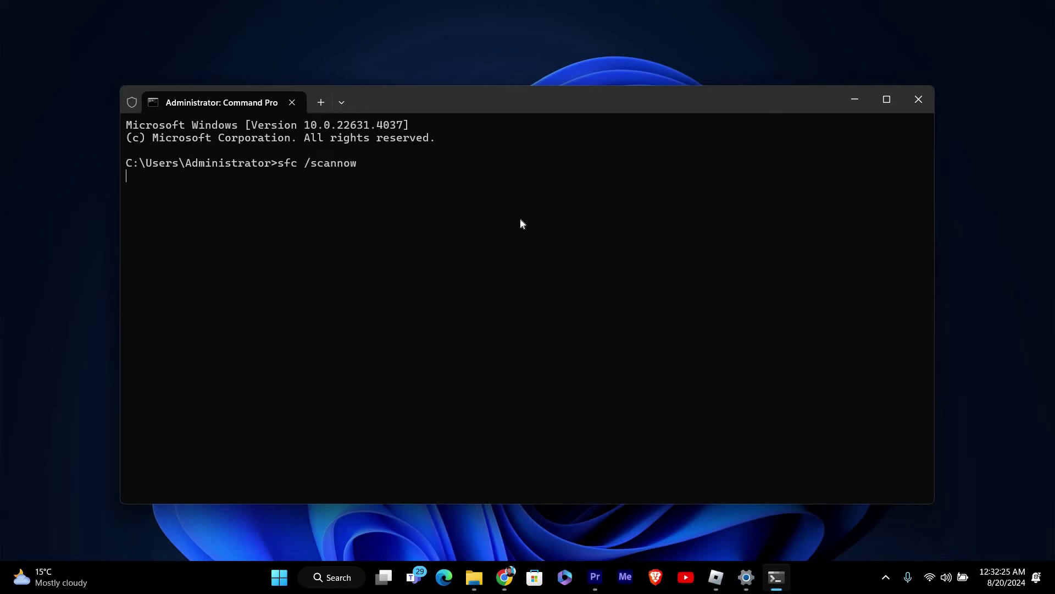
pyautogui.press('Return')
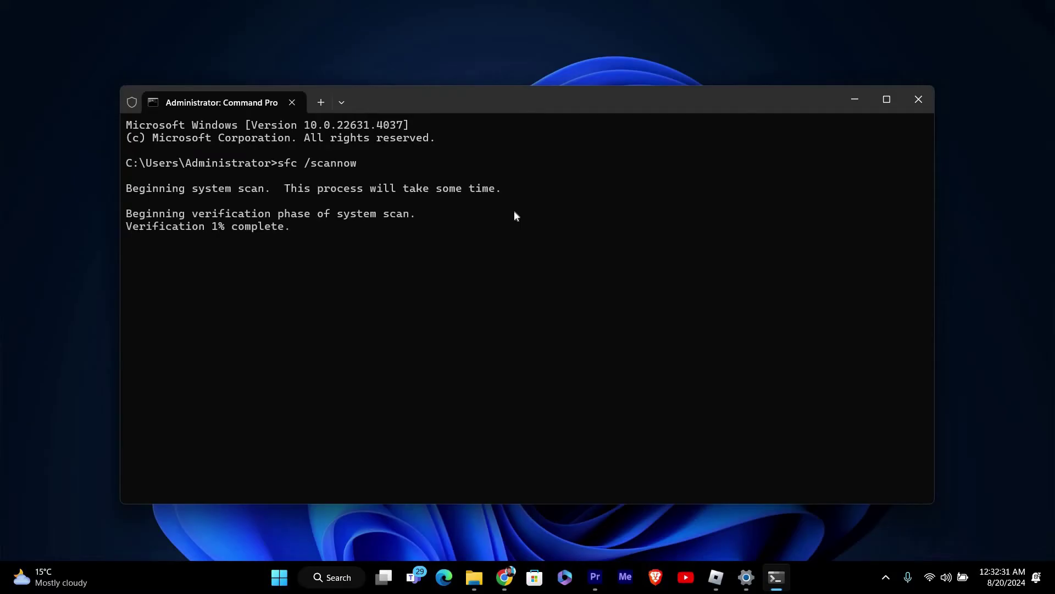
# Minimize Command Prompt, launch mdsched.exe from Run, and cancel the memory check without restarting.
pyautogui.click(856, 99)
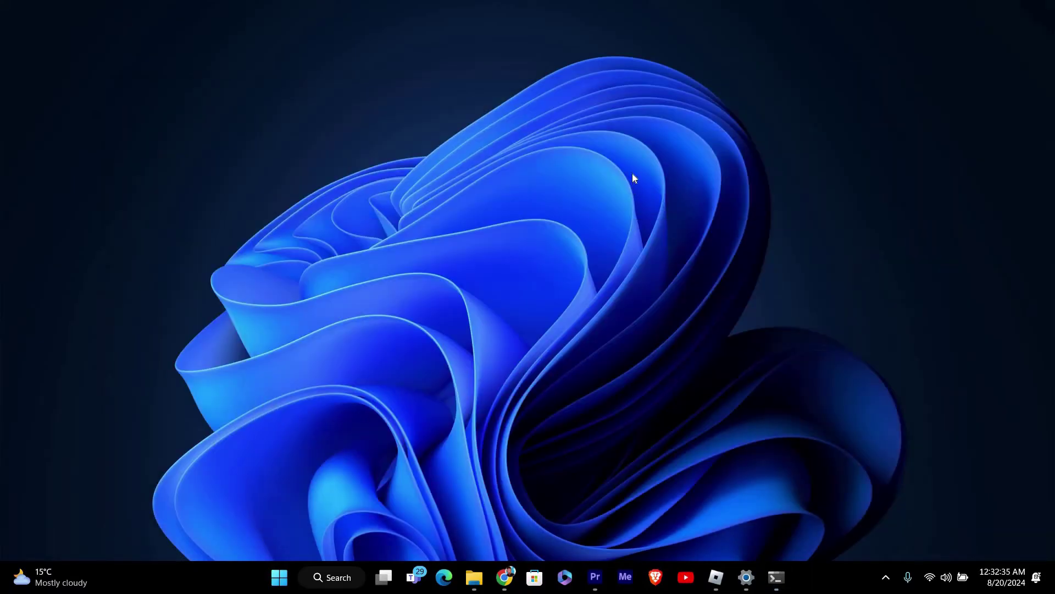
pyautogui.press('super+r')
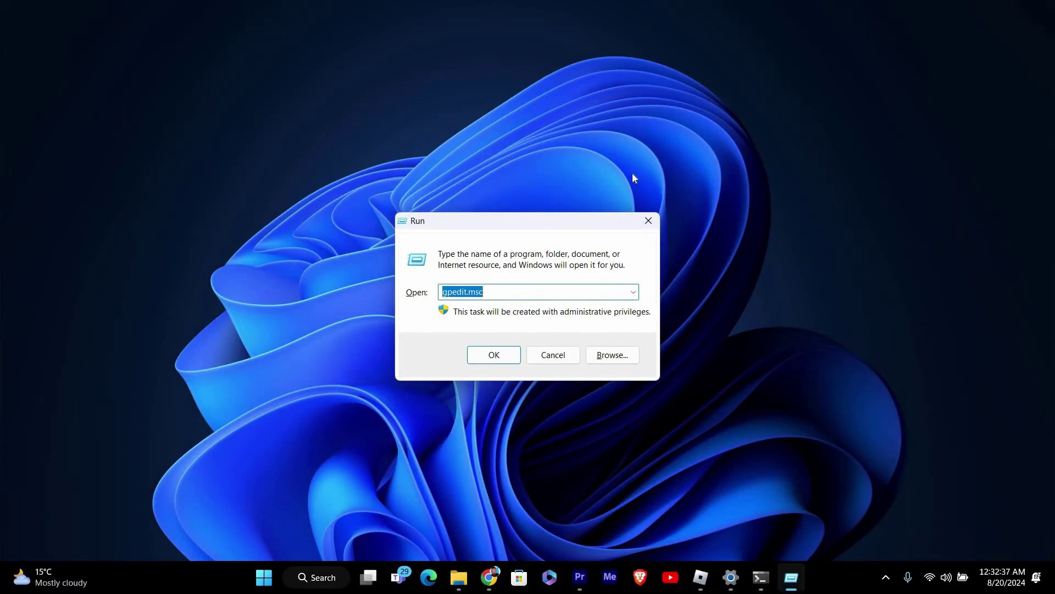
pyautogui.write('mdsched.exe')
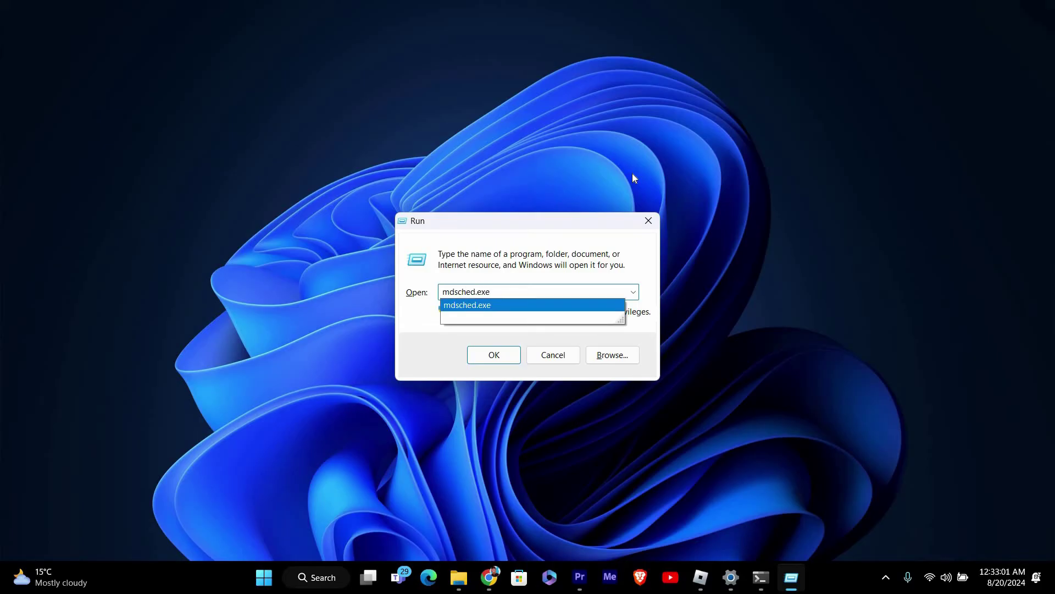
pyautogui.press('Return')
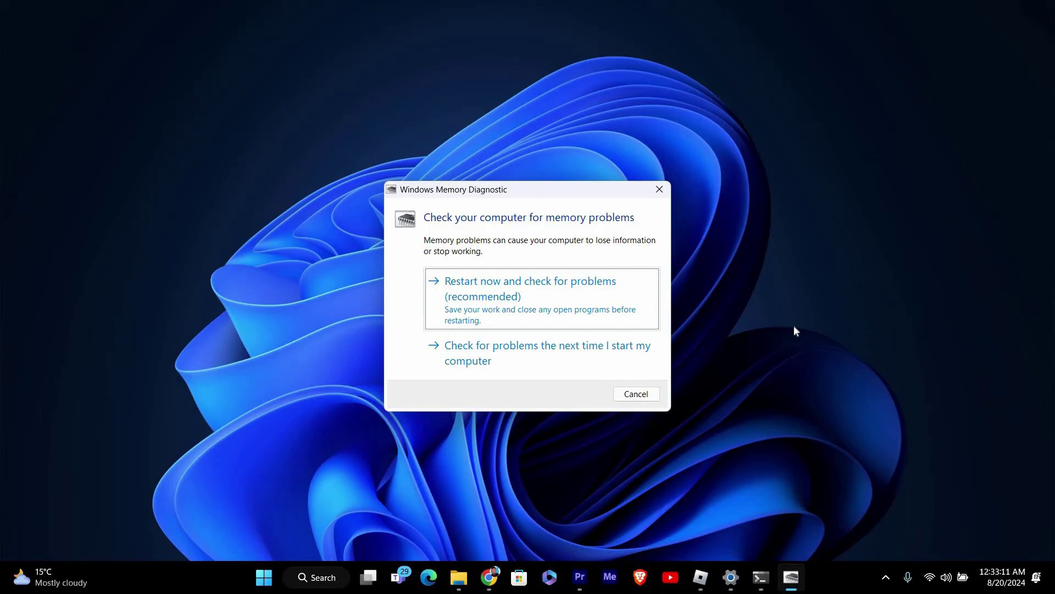
pyautogui.click(636, 393)
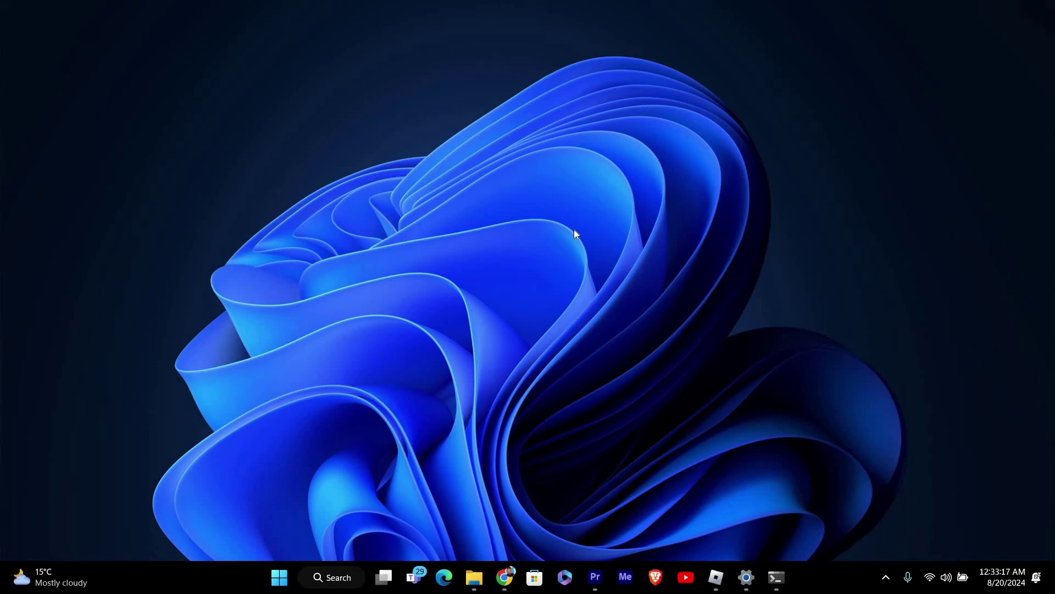
pyautogui.press('super+x')
pyautogui.click(250, 269)
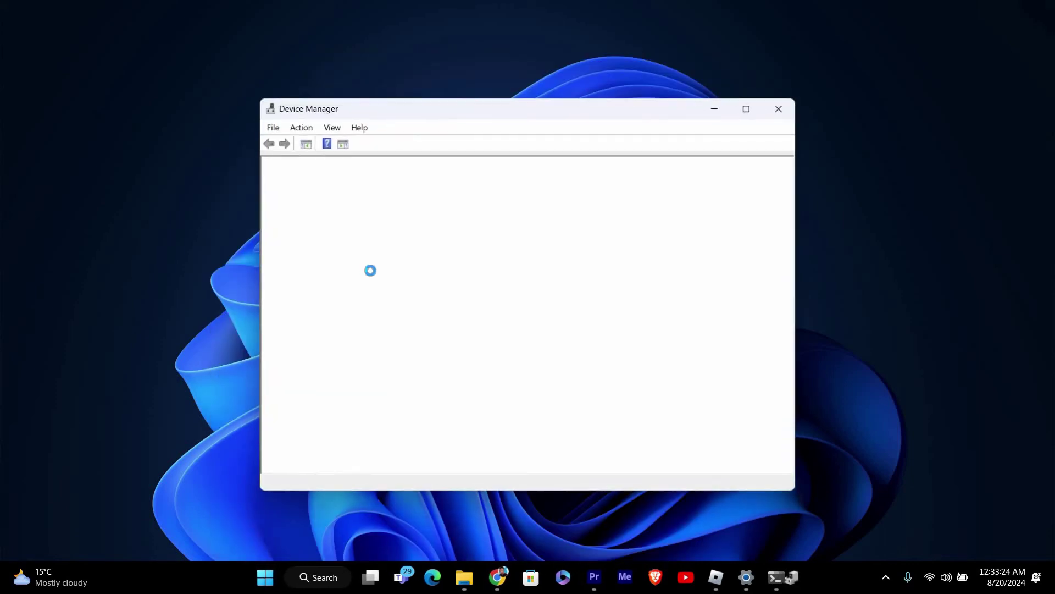
pyautogui.rightClick(355, 262)
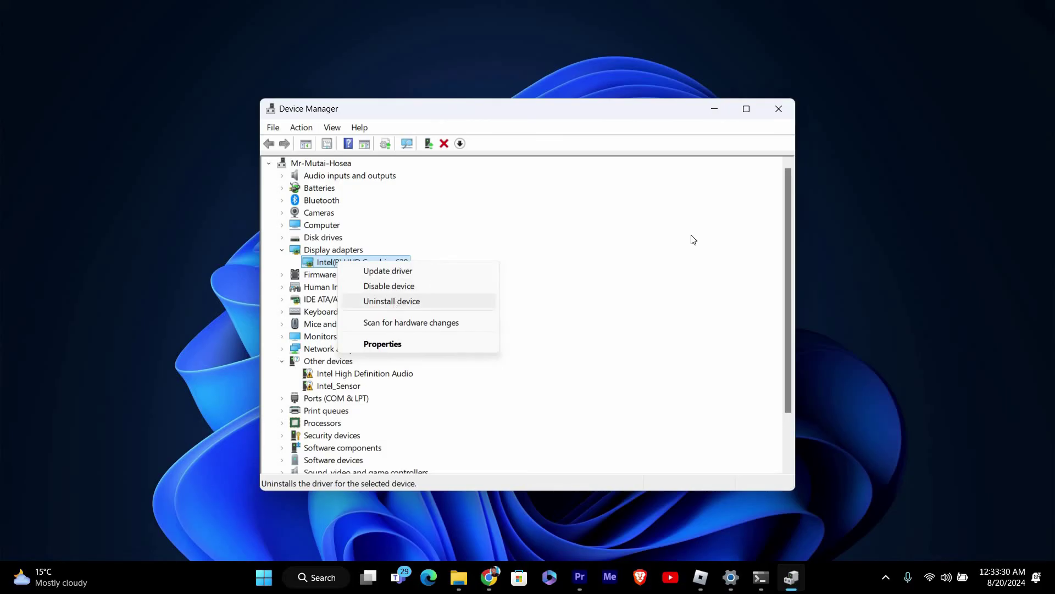
pyautogui.click(861, 221)
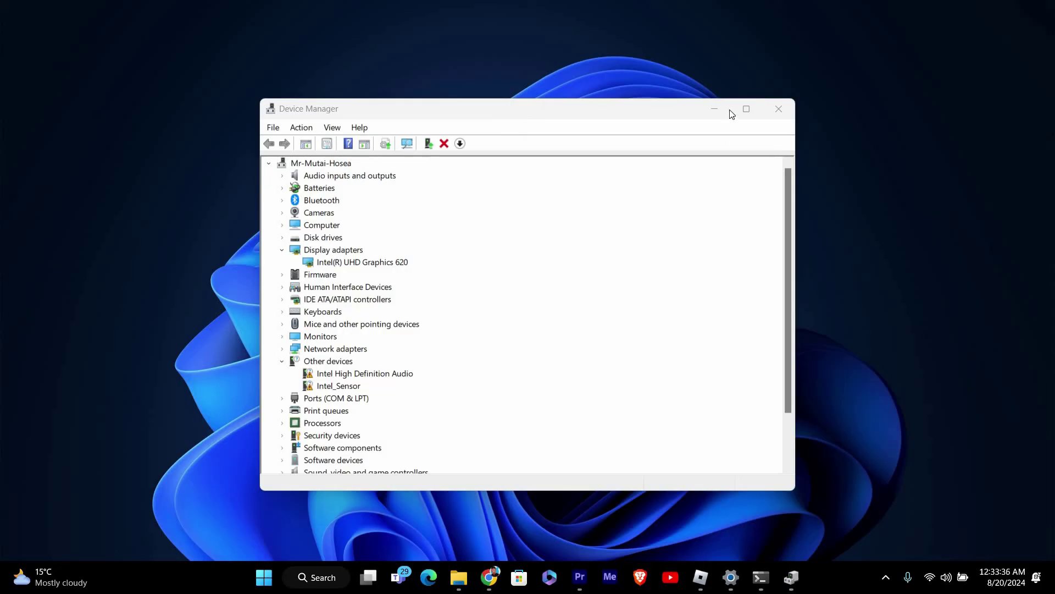
pyautogui.click(781, 109)
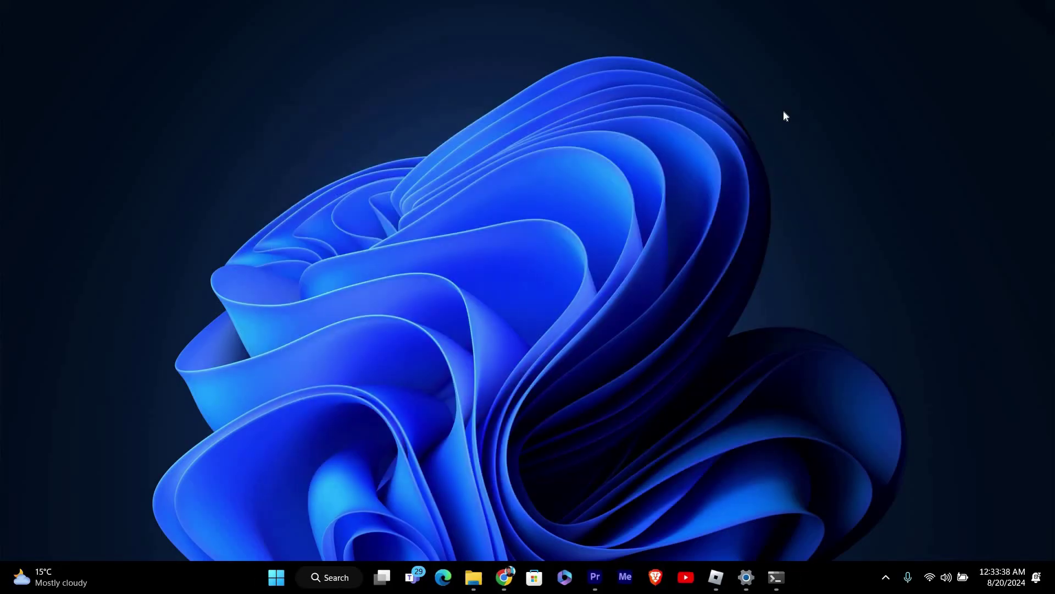